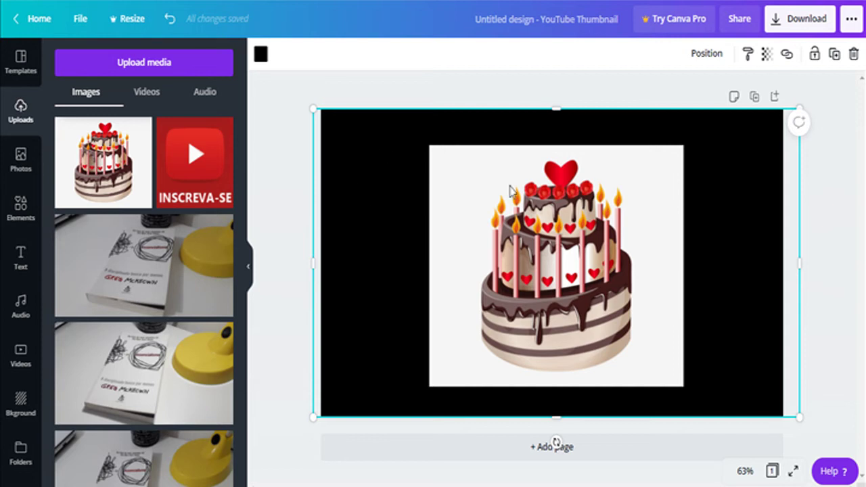
# Extend the black background rectangle's lower edge slightly past the bottom of the thumbnail page
pyautogui.click(492, 220)
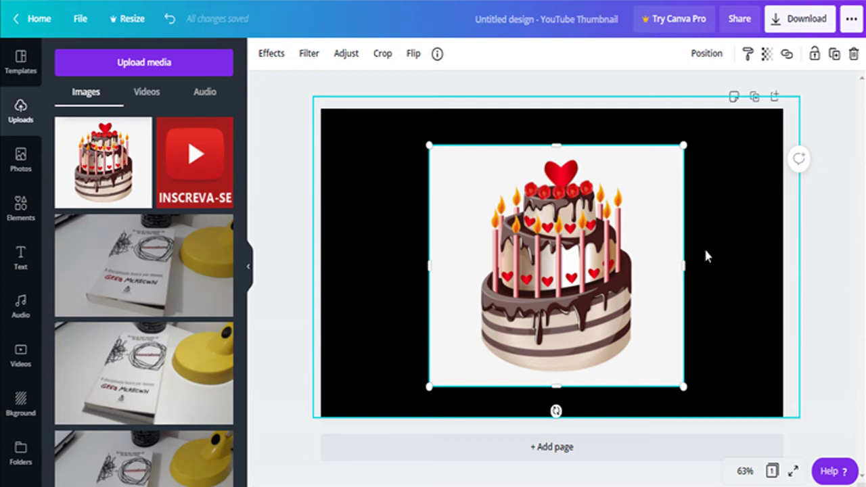
pyautogui.click(740, 200)
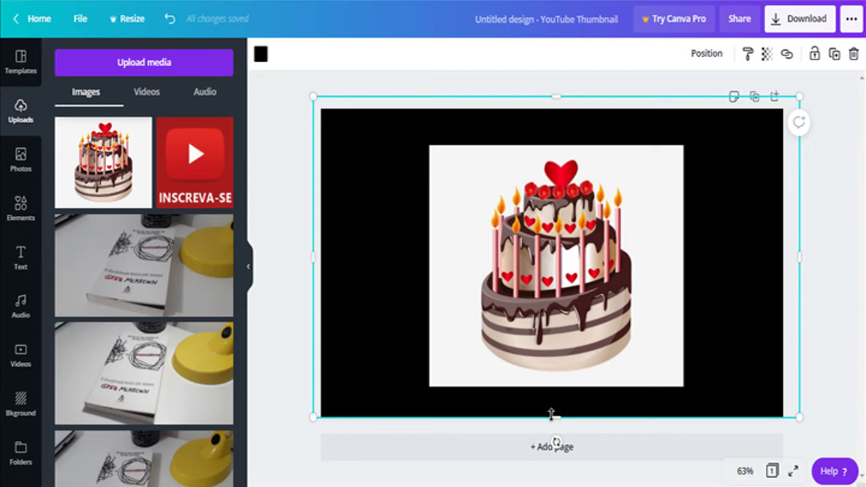
pyautogui.moveTo(554, 423); pyautogui.dragTo(553, 429)
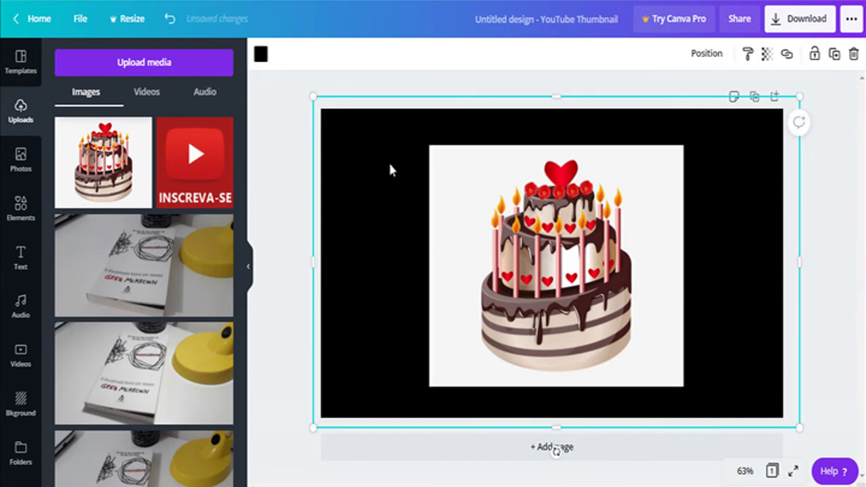
pyautogui.click(272, 205)
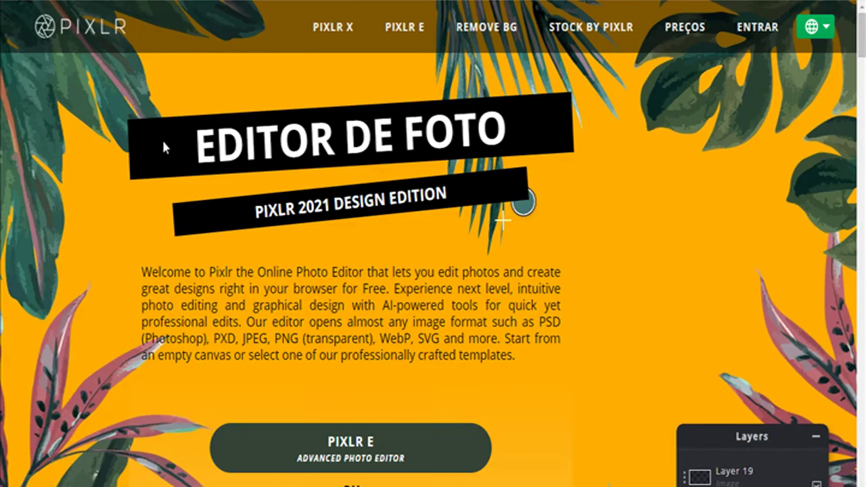
# Switch to Pixlr E and open the image file bolo from the computer
pyautogui.moveTo(196, 143); pyautogui.dragTo(509, 211)
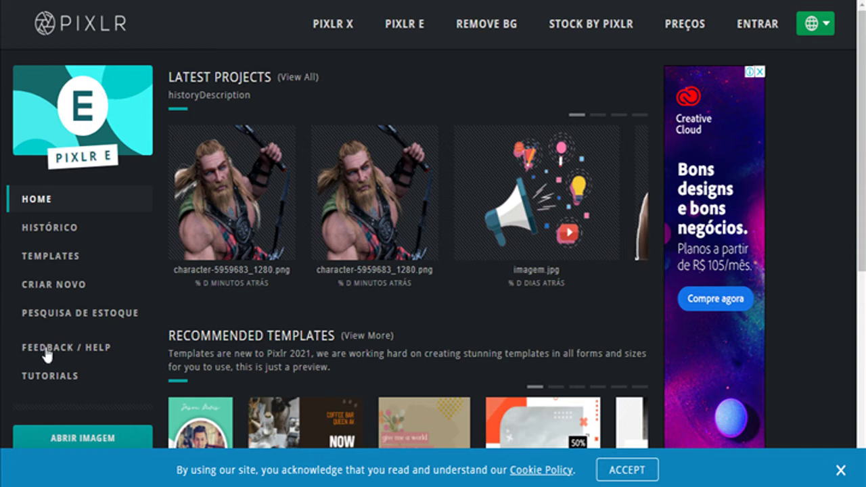
pyautogui.scroll(-2, 122, 217)
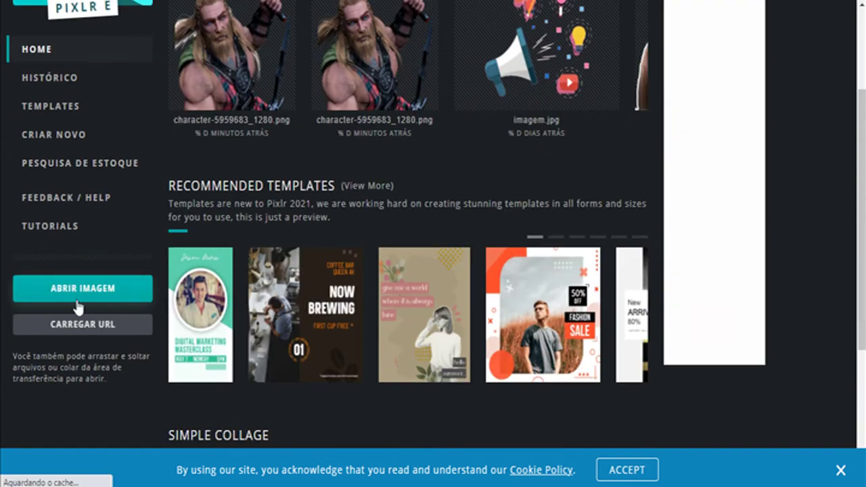
pyautogui.click(83, 294)
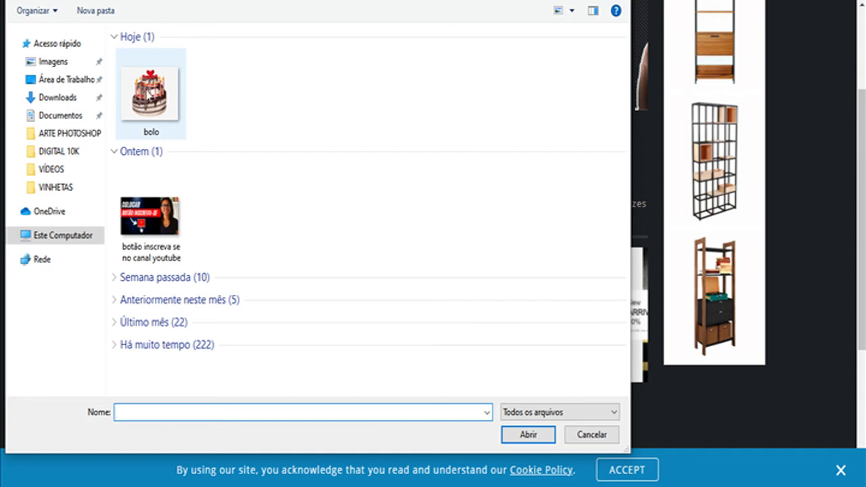
pyautogui.click(152, 97)
pyautogui.click(527, 435)
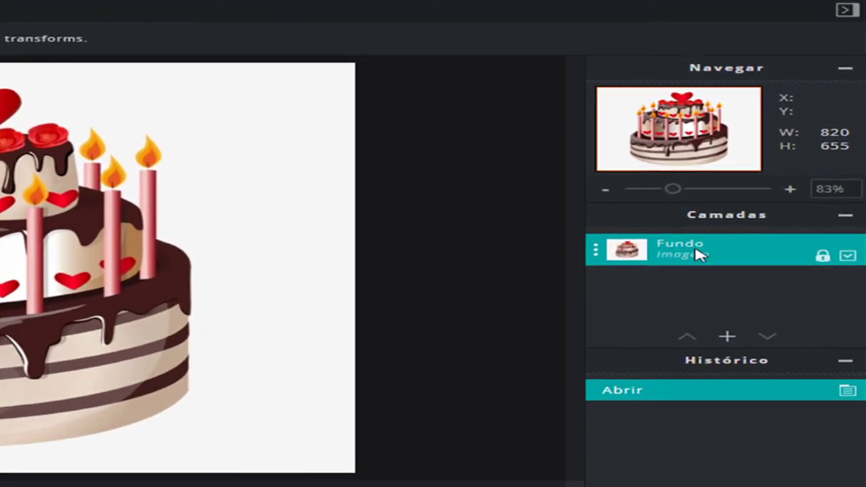
# Unlock the Fundo layer and delete the light background around the cake using Wand Select
pyautogui.click(823, 257)
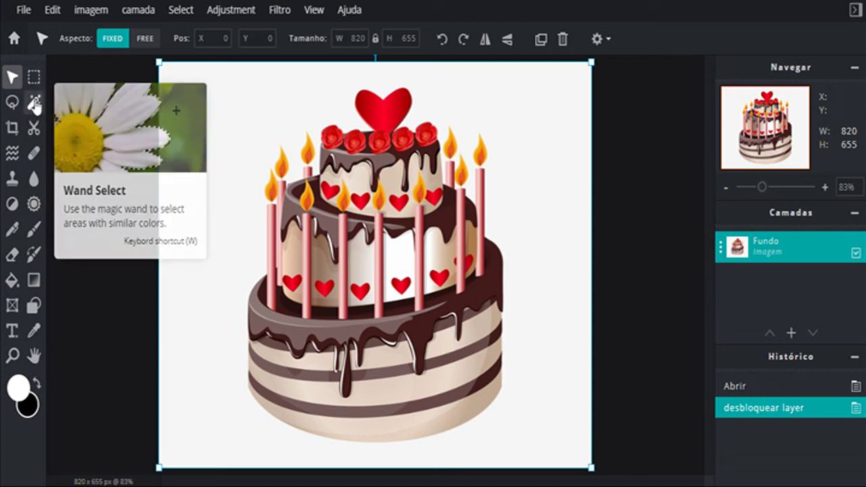
pyautogui.click(34, 105)
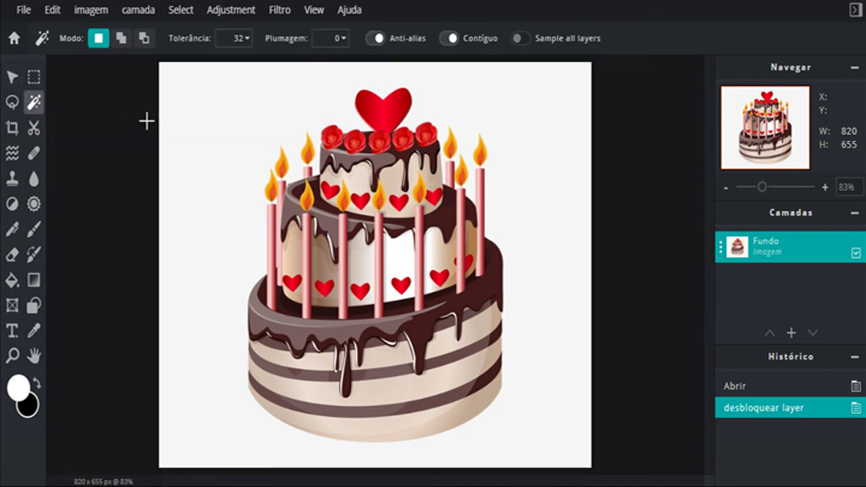
pyautogui.click(218, 106)
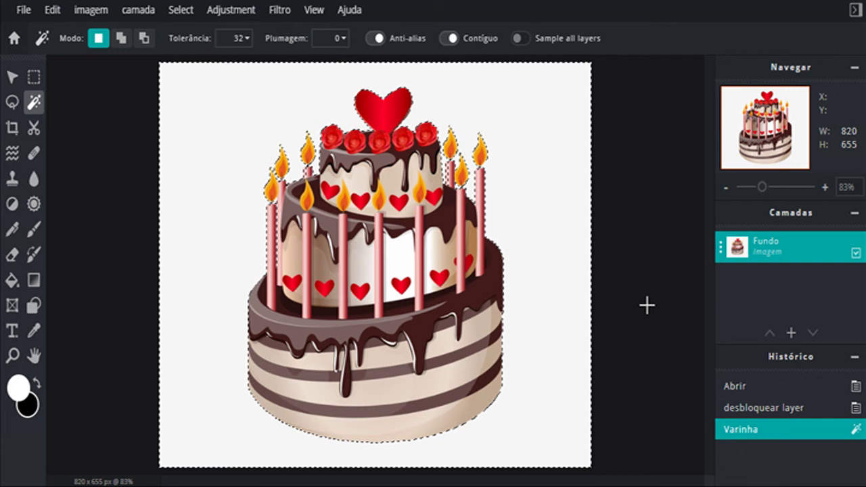
pyautogui.press('Delete')
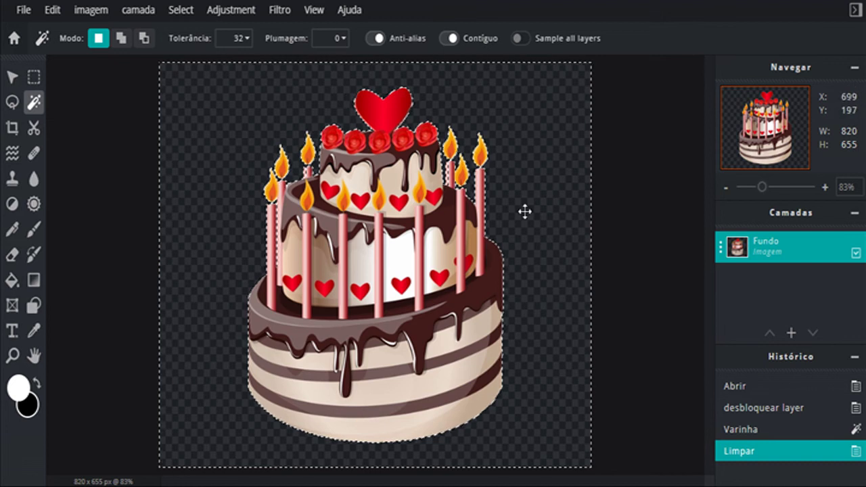
# Save and download the cut-out cake as a PNG file named bolo transparente
pyautogui.click(26, 15)
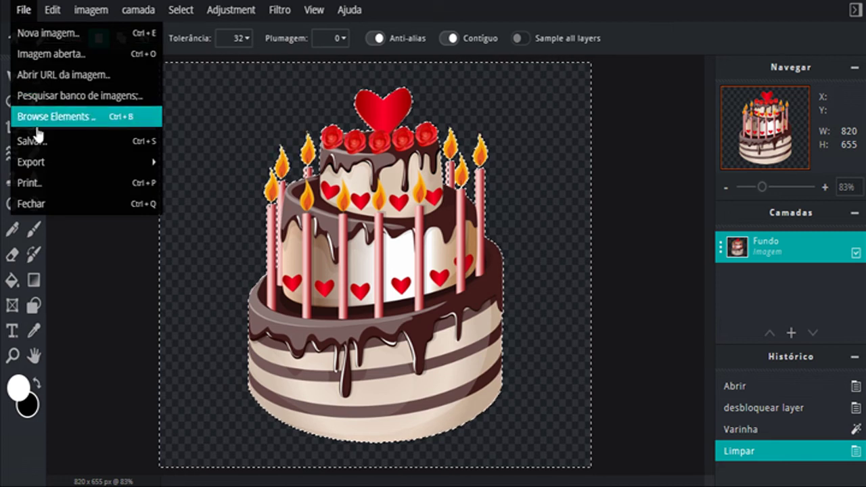
pyautogui.click(54, 143)
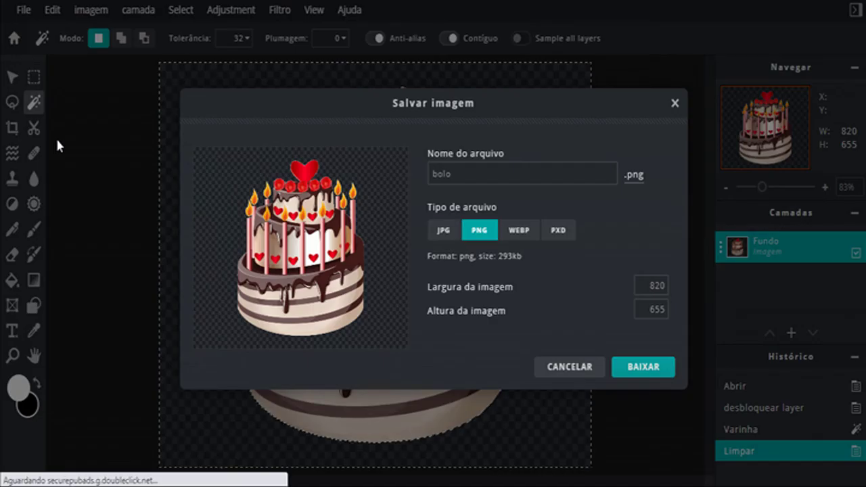
pyautogui.click(504, 174)
pyautogui.click(460, 175)
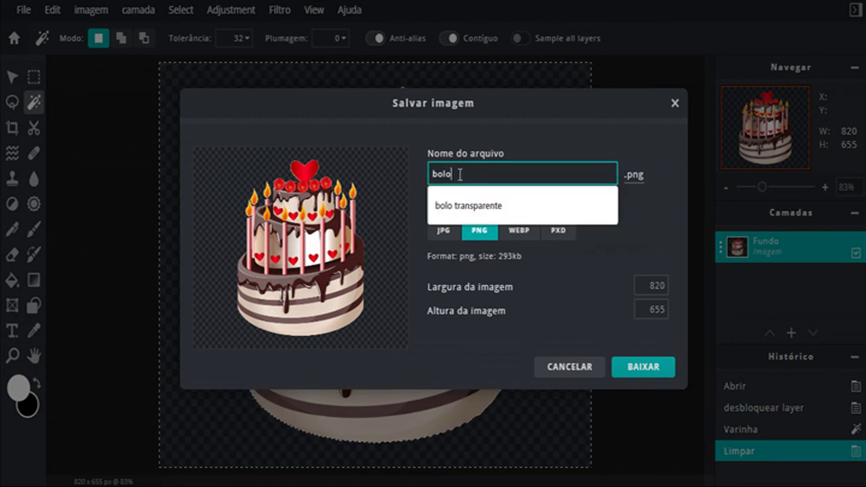
pyautogui.click(506, 206)
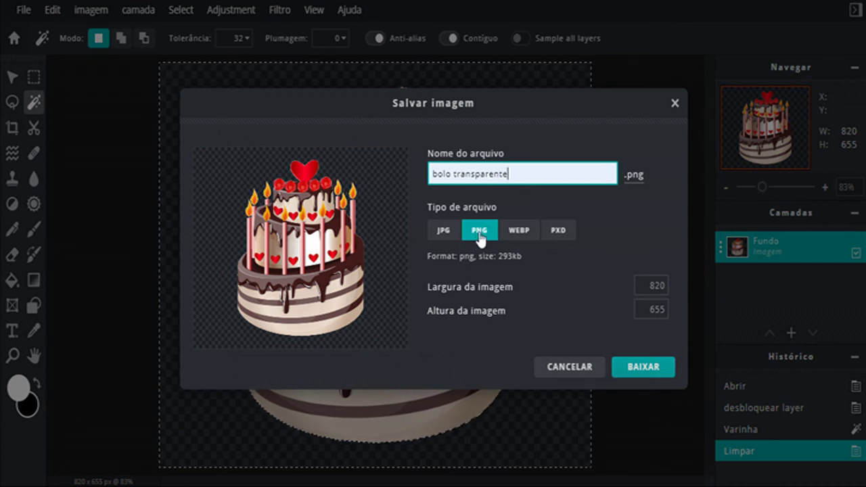
pyautogui.click(648, 372)
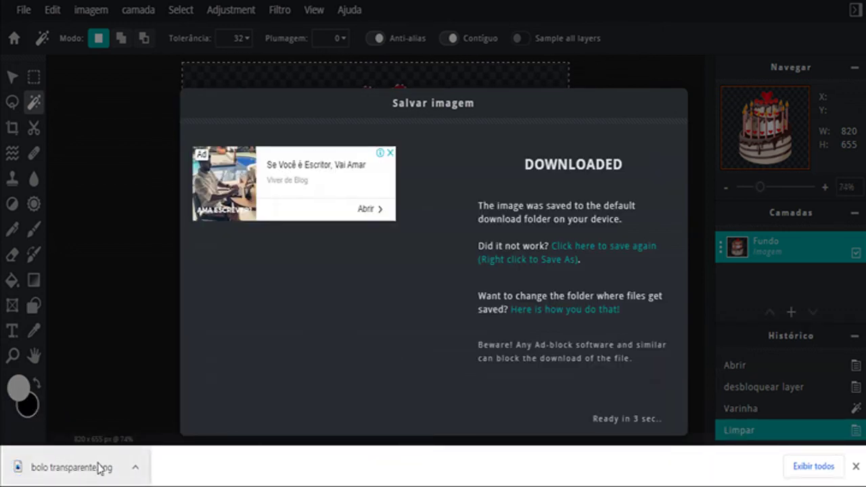
# Open the downloaded bolo transparente.png to check it, and close the viewer and the save dialog
pyautogui.click(135, 468)
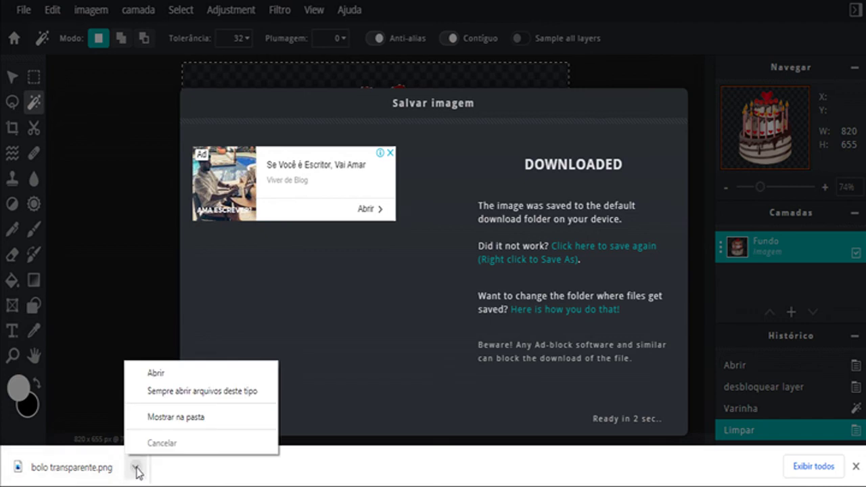
pyautogui.click(167, 374)
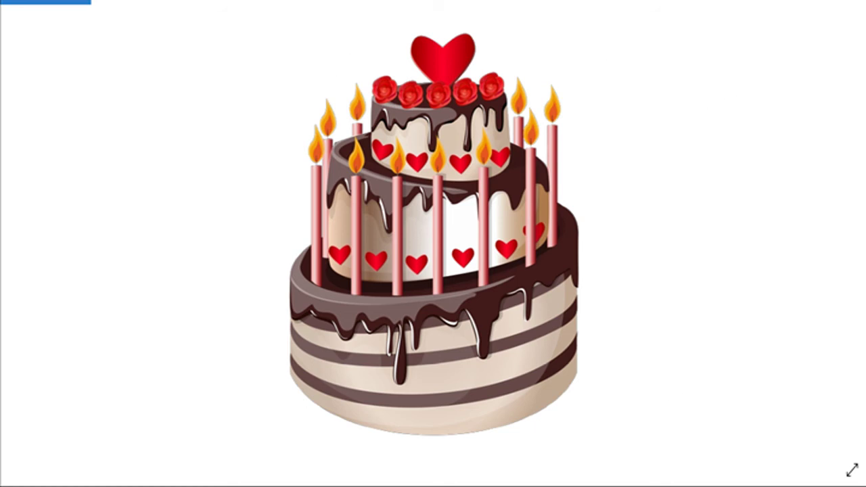
pyautogui.hotkey('alt', 'F4')
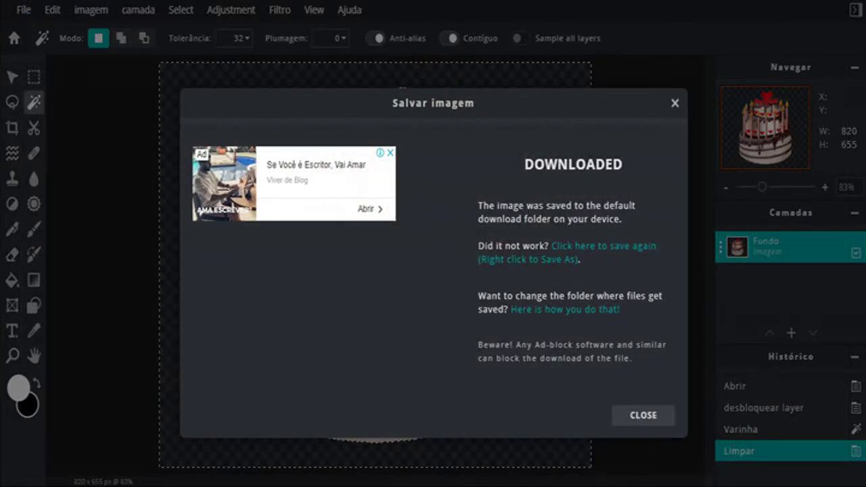
pyautogui.click(647, 417)
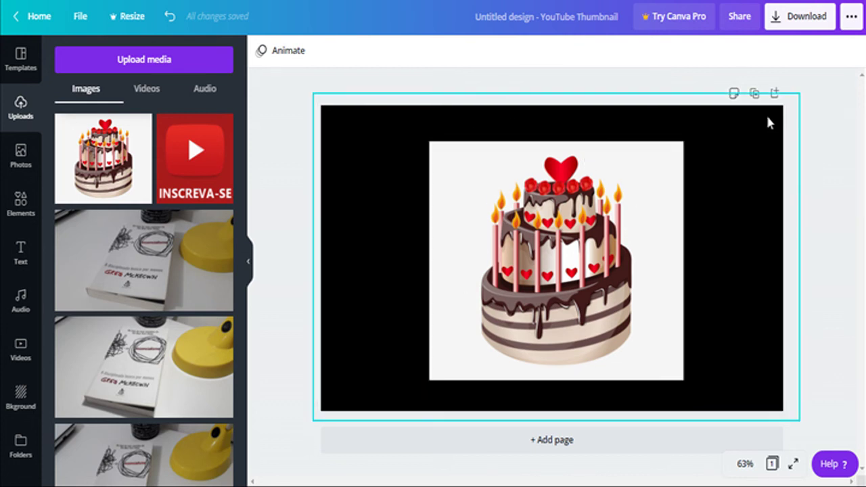
# Switch to Canva, duplicate the thumbnail page and delete the cake image from page 2
pyautogui.click(755, 94)
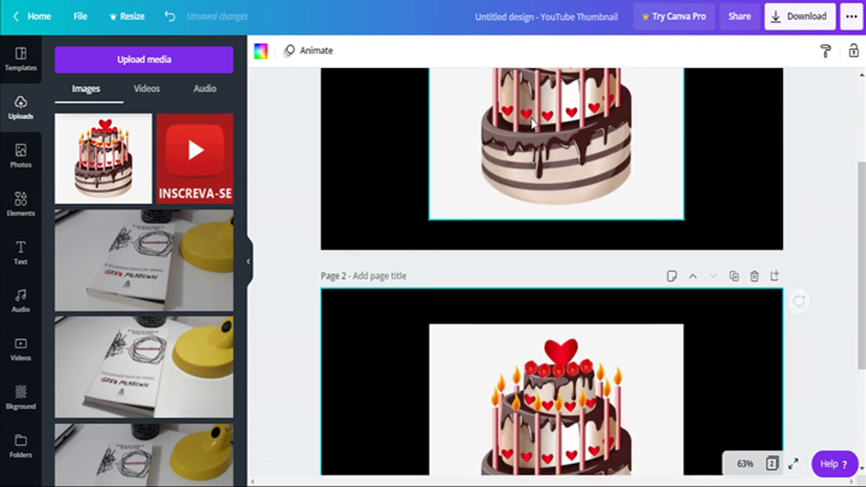
pyautogui.click(570, 291)
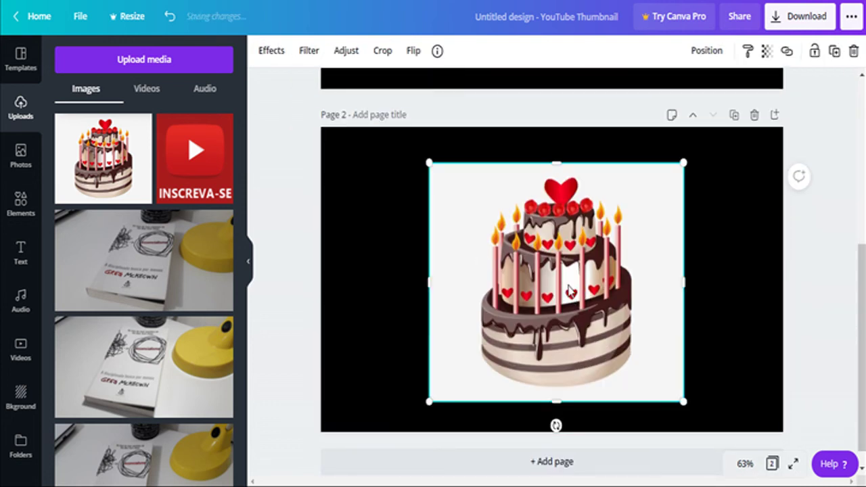
pyautogui.press('Delete')
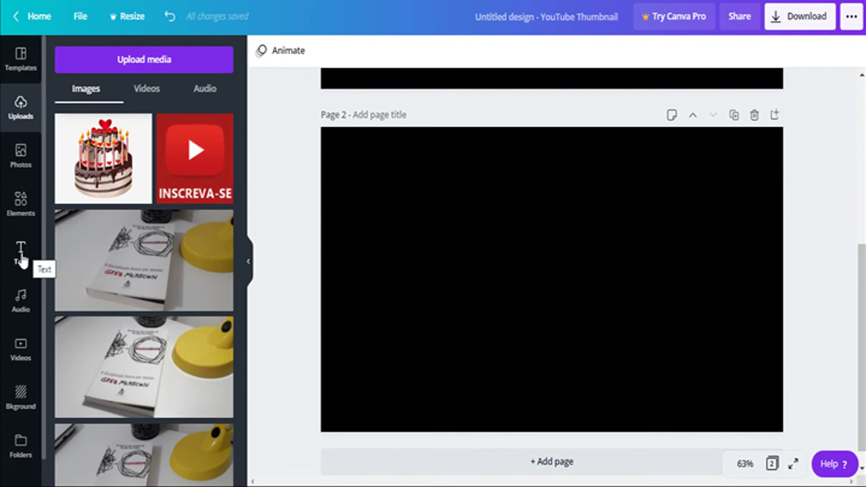
# Upload the file bolo transparente from the device to the design's media
pyautogui.click(22, 57)
pyautogui.click(22, 105)
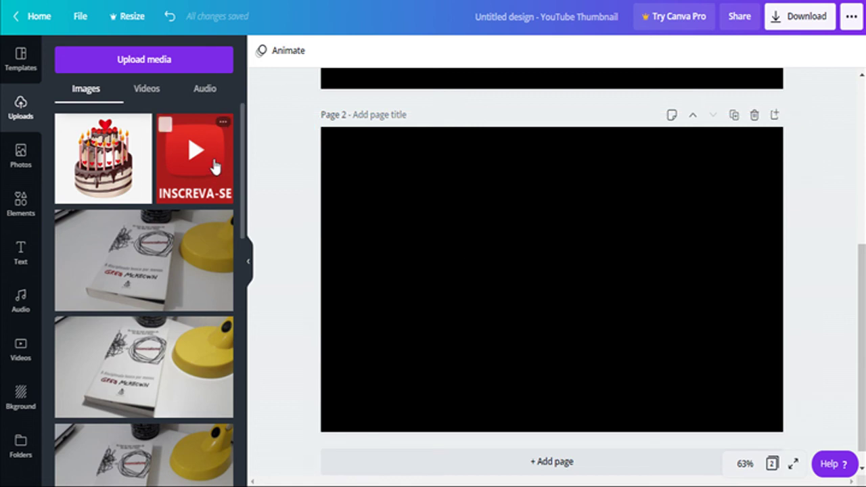
pyautogui.click(150, 62)
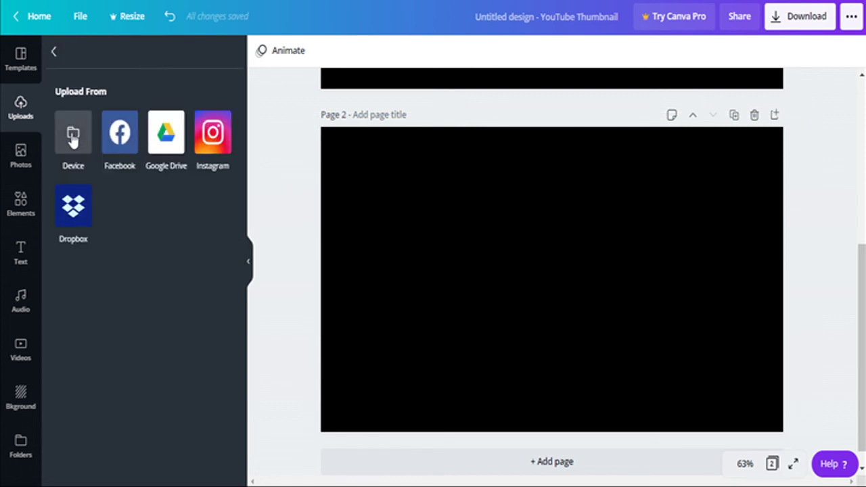
pyautogui.click(73, 136)
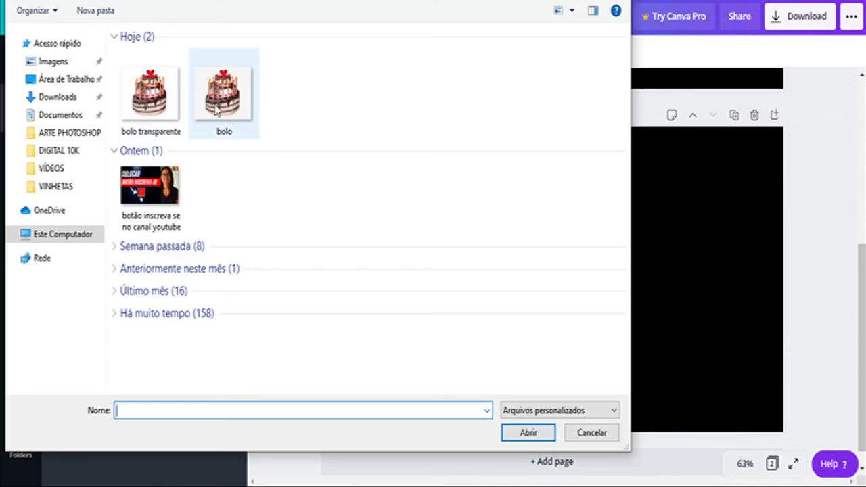
pyautogui.click(153, 112)
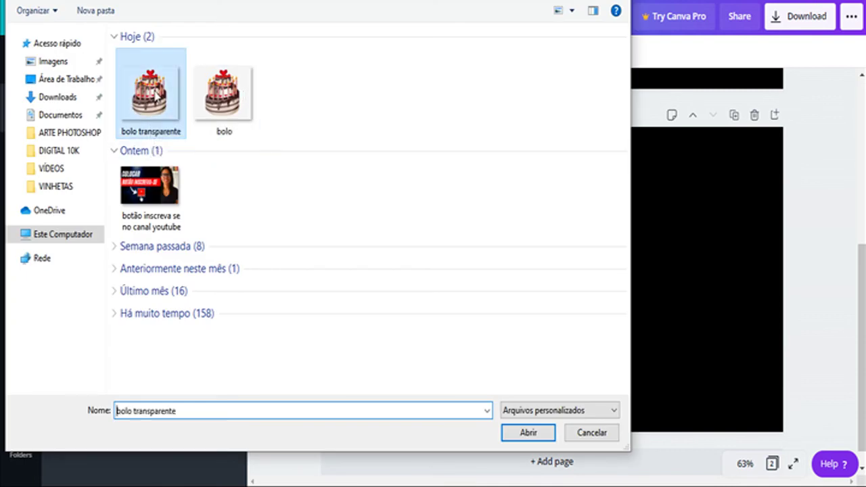
pyautogui.click(535, 436)
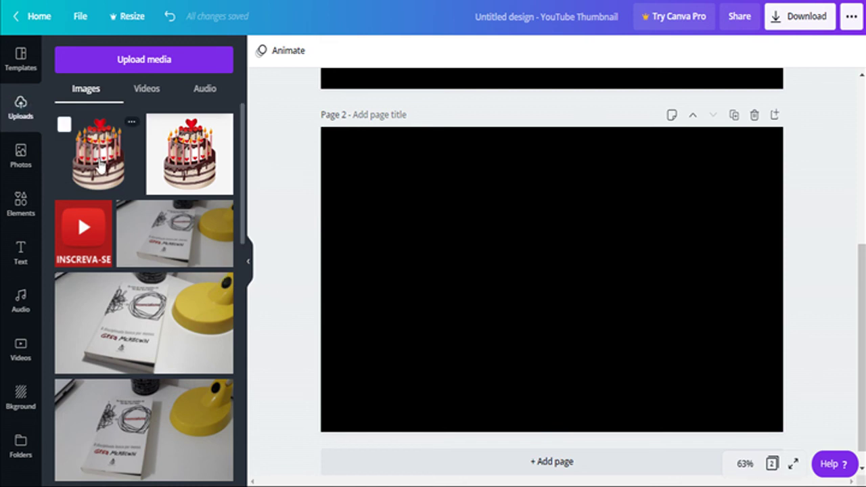
# Add the uploaded transparent cake to page 2, enlarge it and centre it on the black background
pyautogui.click(99, 167)
pyautogui.moveTo(456, 190); pyautogui.dragTo(401, 141)
pyautogui.moveTo(517, 301); pyautogui.dragTo(551, 327)
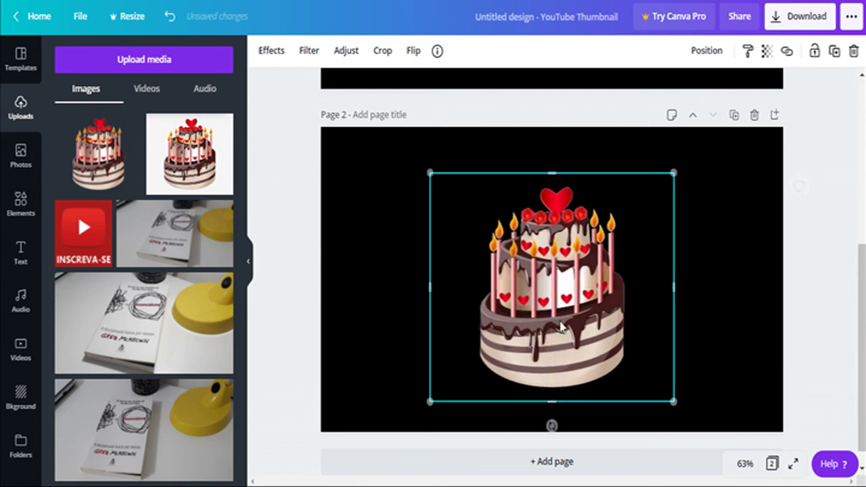
pyautogui.click(817, 280)
pyautogui.click(728, 290)
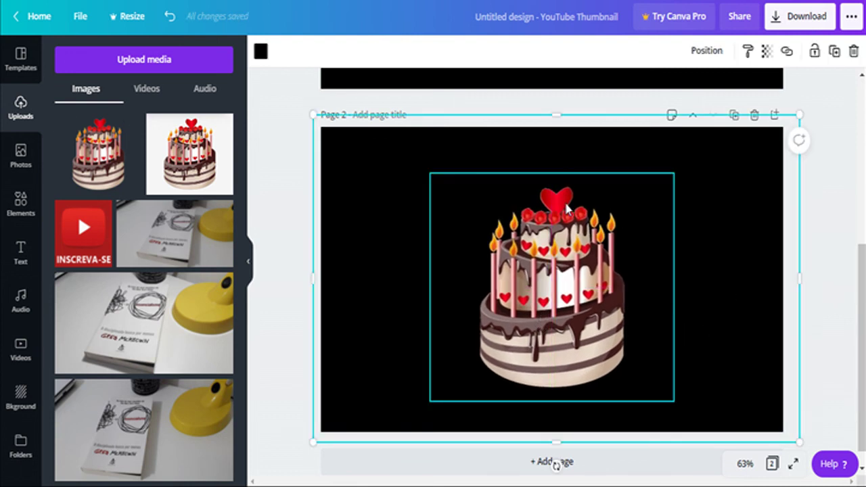
# Preview pages 1 and 2 in full screen to compare the original cake image with the transparent one
pyautogui.scroll(5, 726, 315)
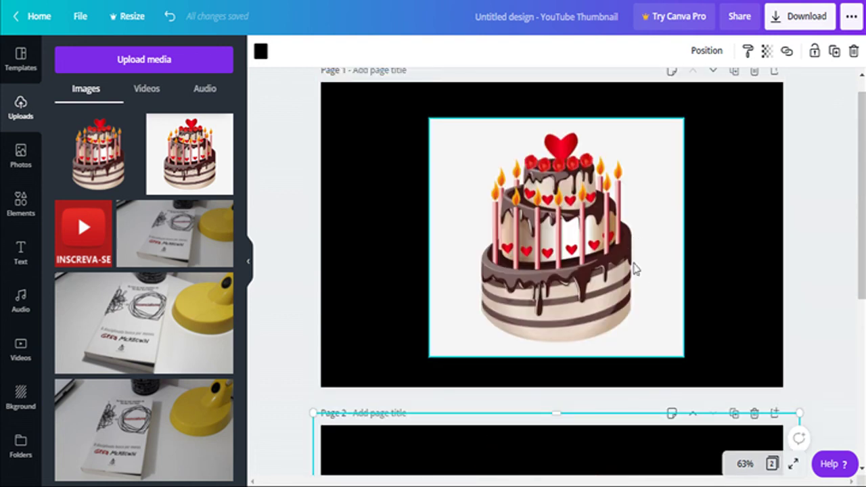
pyautogui.click(794, 464)
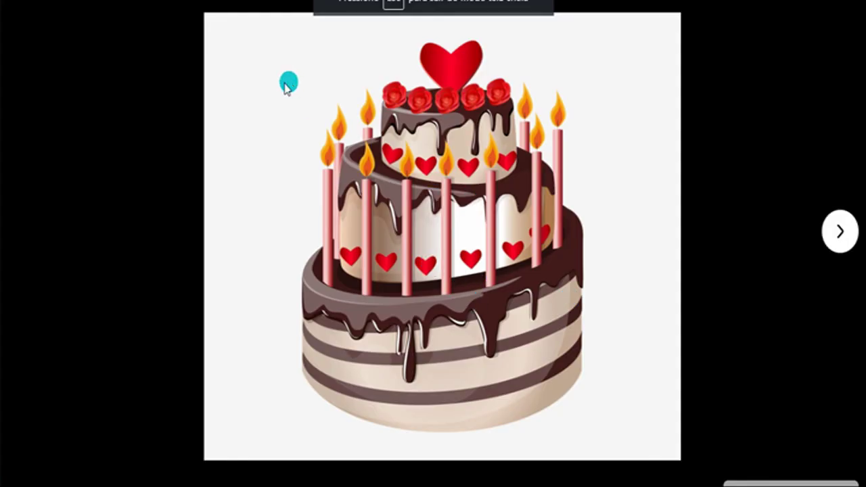
pyautogui.click(841, 234)
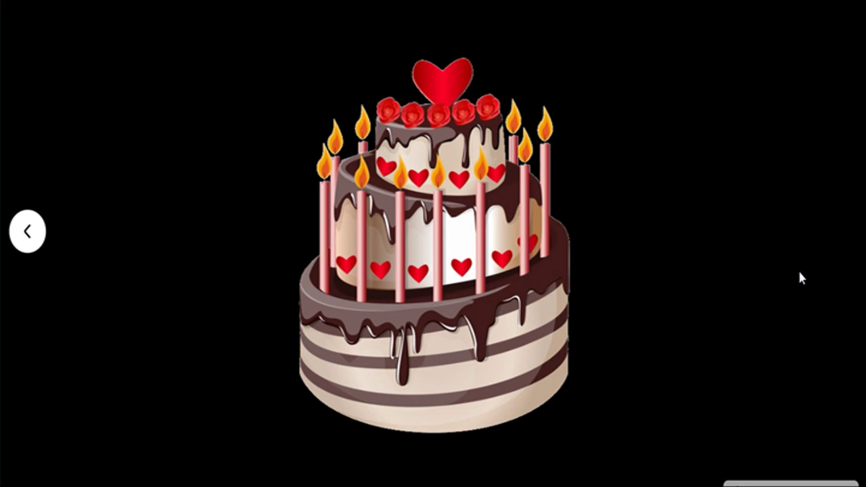
pyautogui.press('Escape')
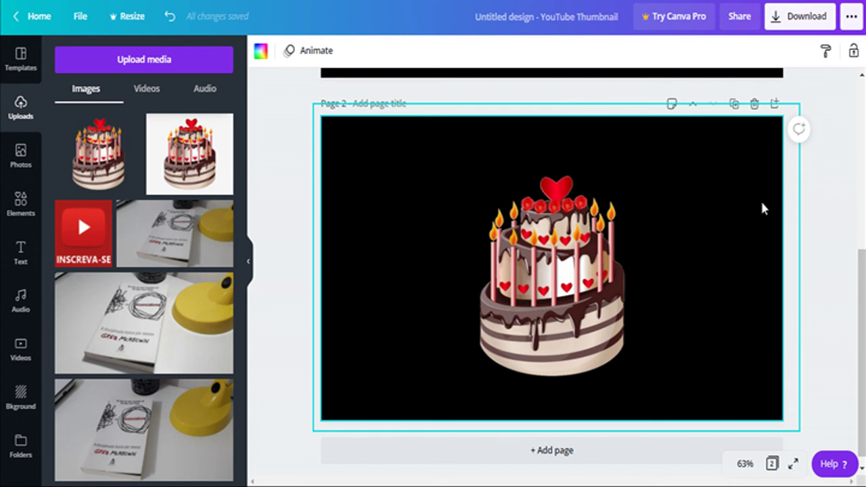
# Try navy blue and pinkish red on page 2's background rectangle, and settle on the bright red default colour
pyautogui.click(340, 141)
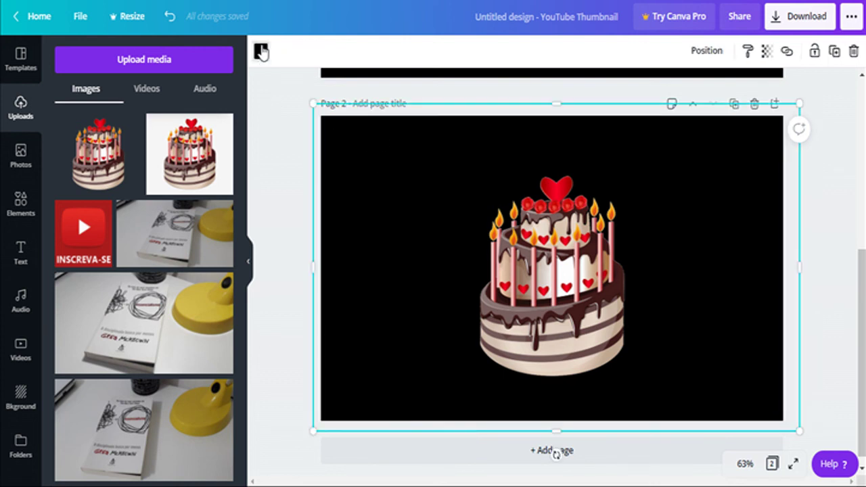
pyautogui.click(260, 51)
pyautogui.click(67, 255)
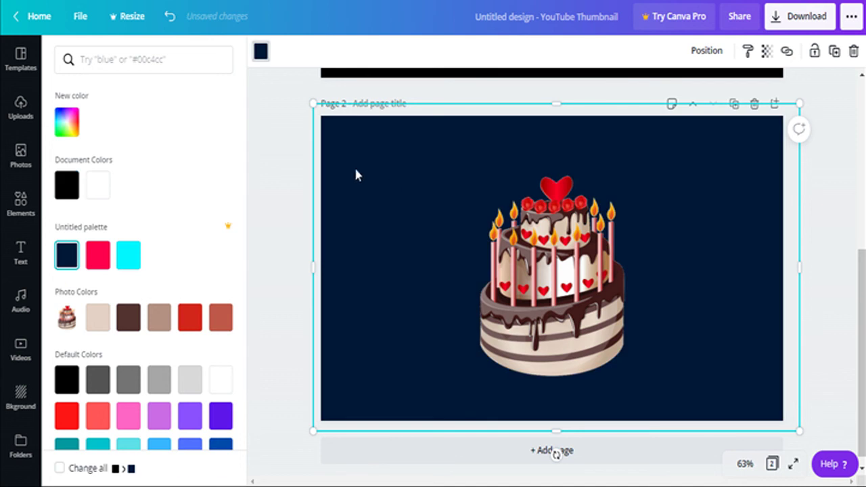
pyautogui.click(97, 255)
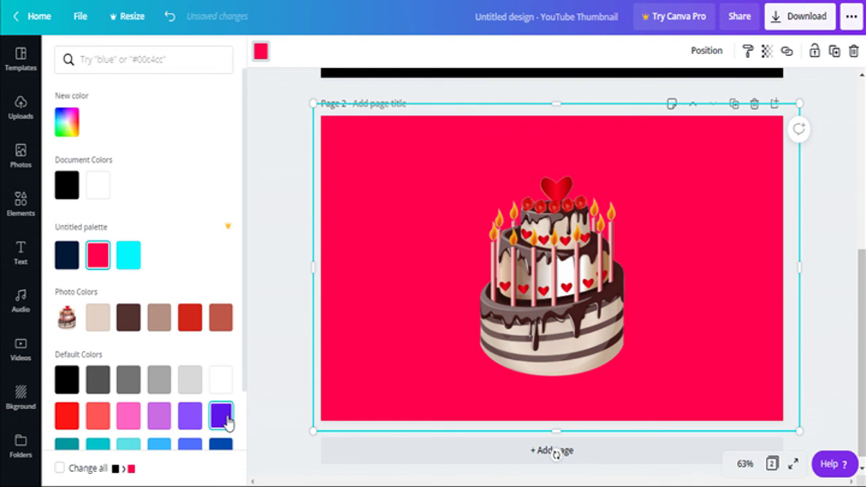
pyautogui.click(67, 415)
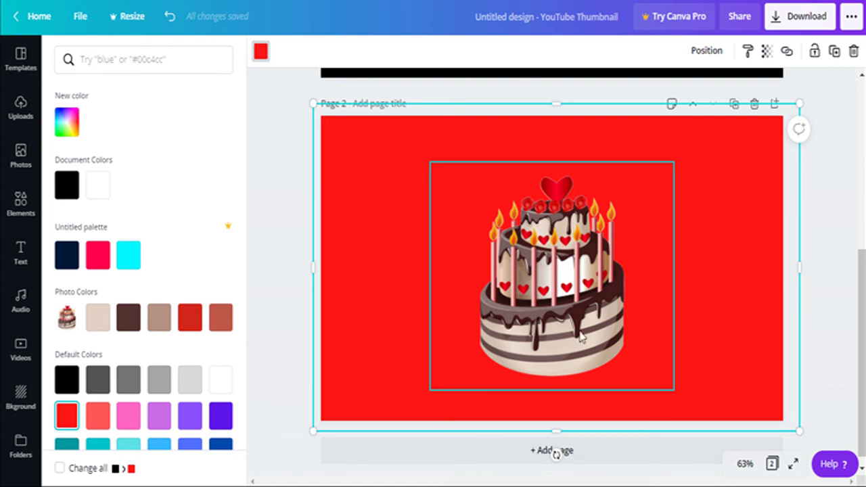
pyautogui.click(699, 262)
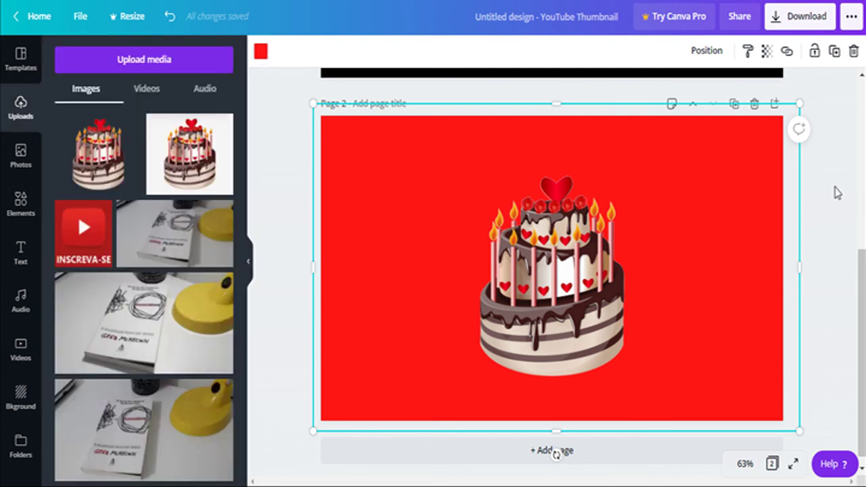